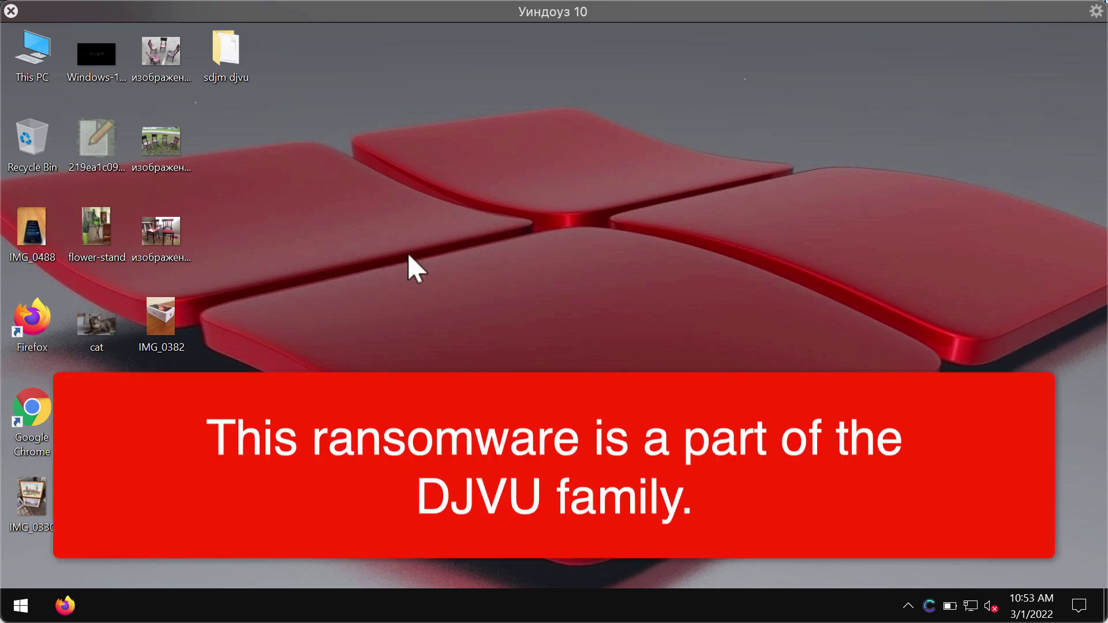
Step: View the Windows-11-Wallpaper and IMG_0382 images from the desktop and close each viewer
left_click(89, 61)
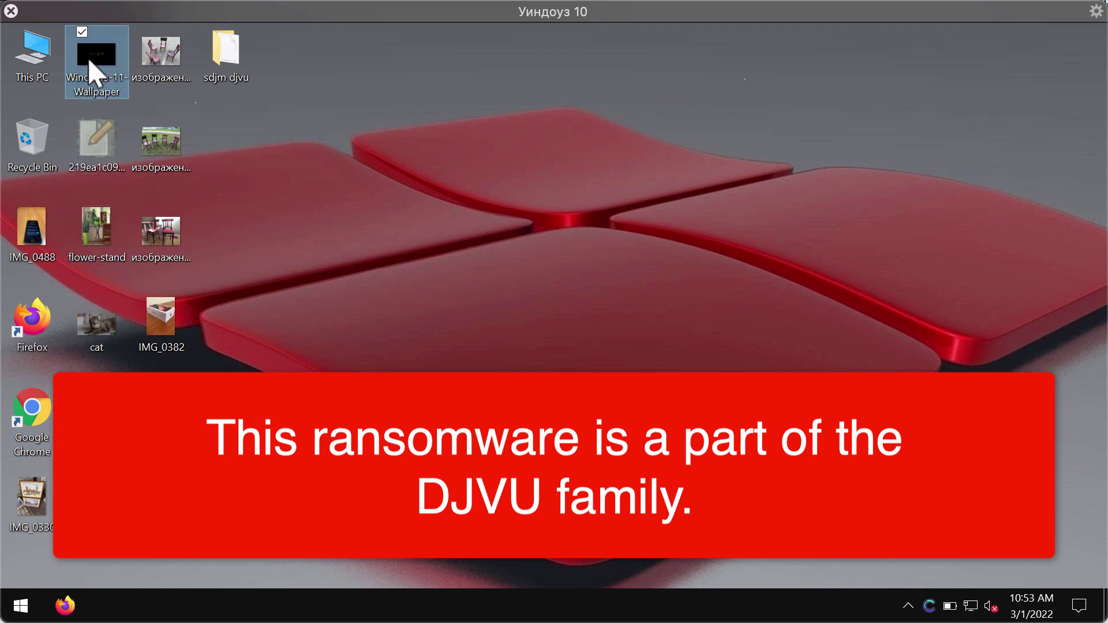
double_click(90, 61)
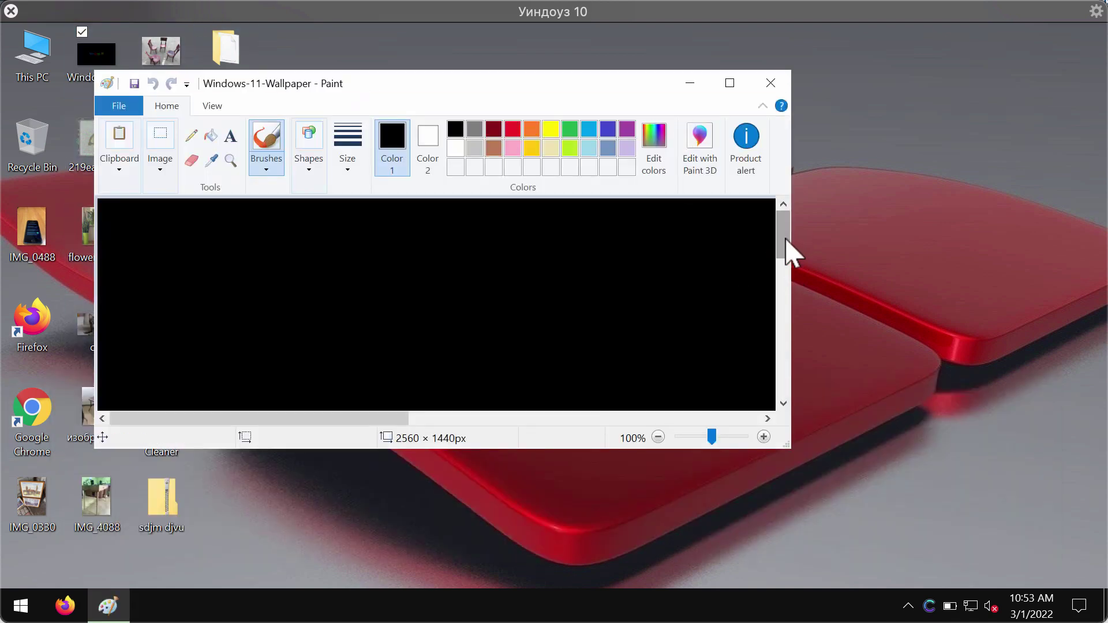
left_click_drag(785, 247, 768, 349)
left_click(770, 83)
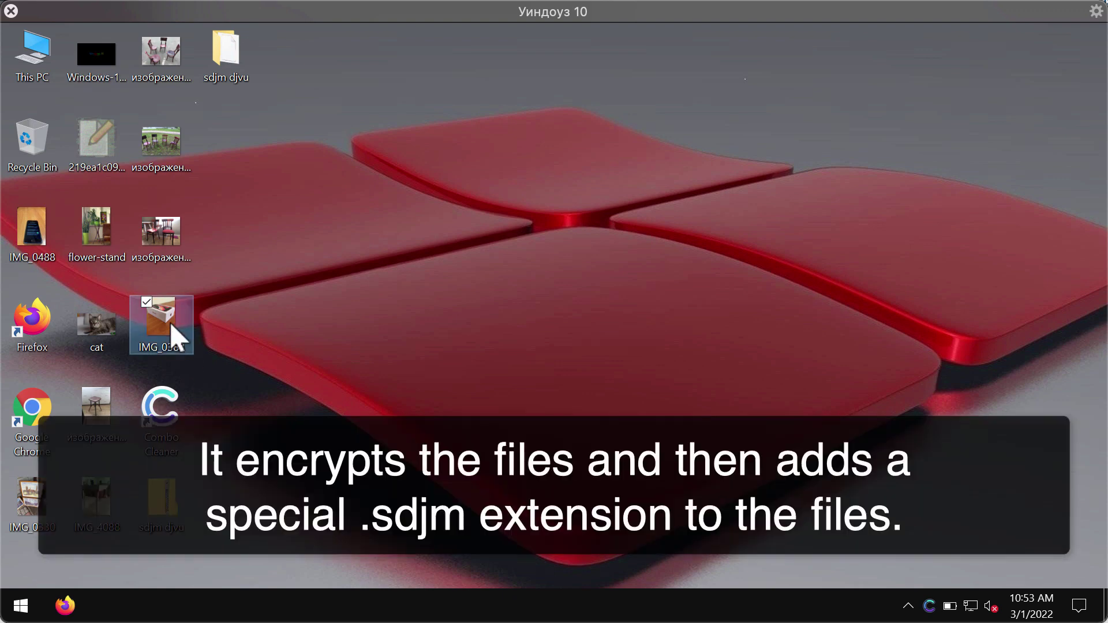
double_click(170, 321)
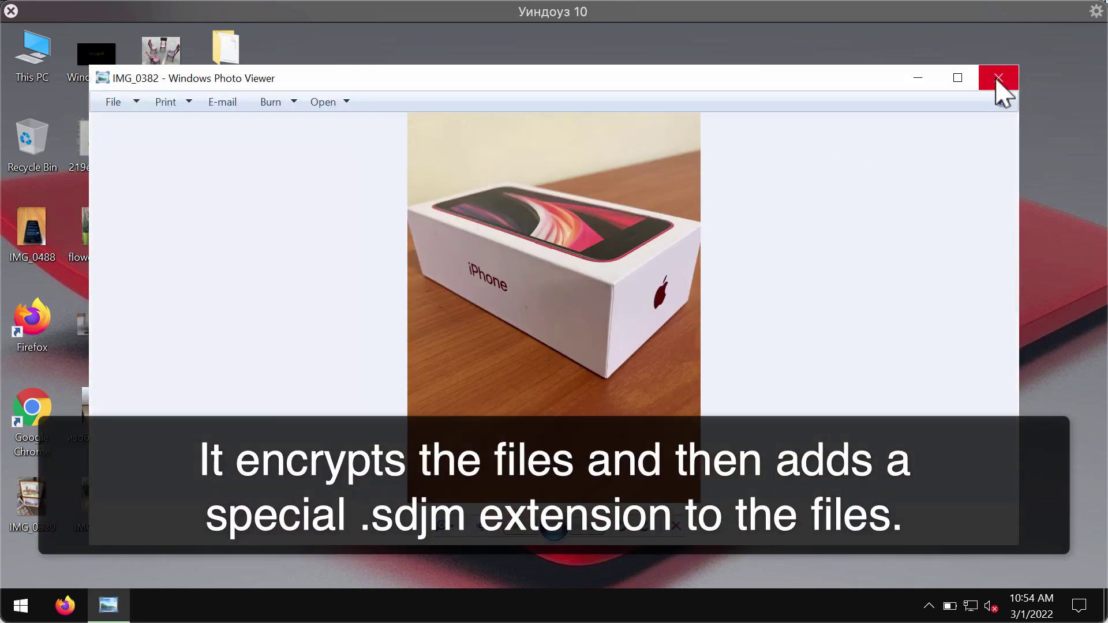
left_click(988, 82)
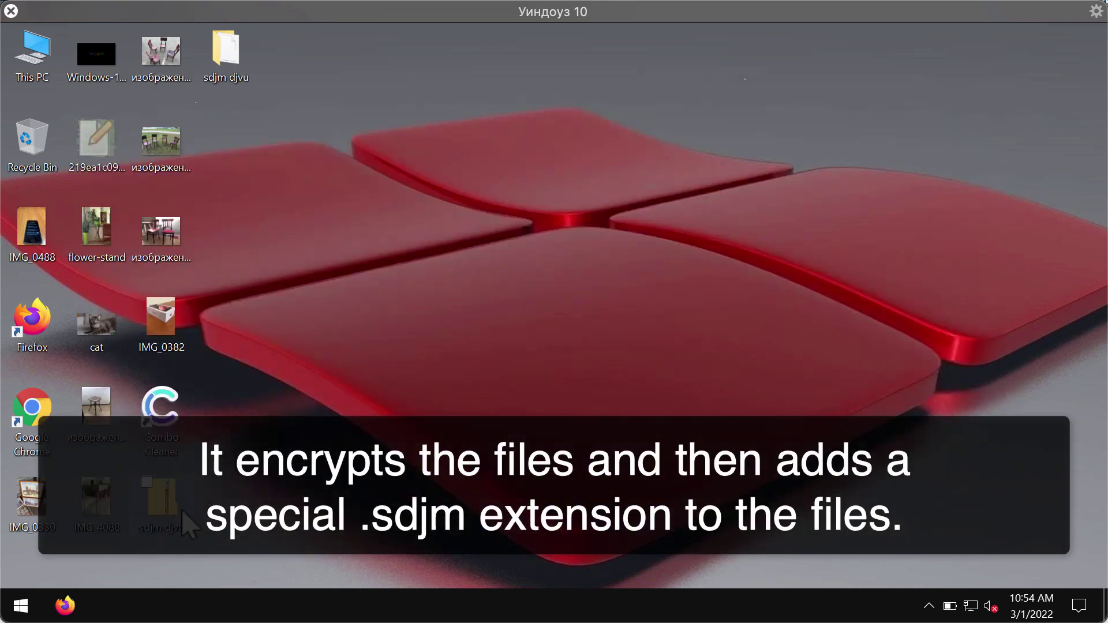
Step: Run the application stored in the desktop folder sdjm djvu and close the folder window
left_click(224, 41)
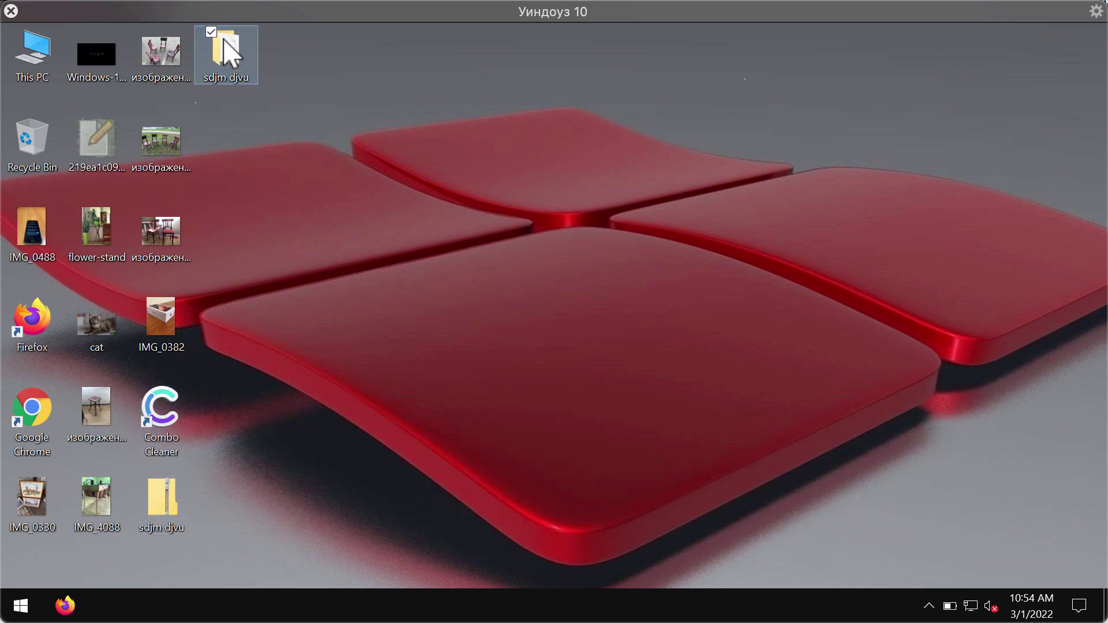
double_click(225, 46)
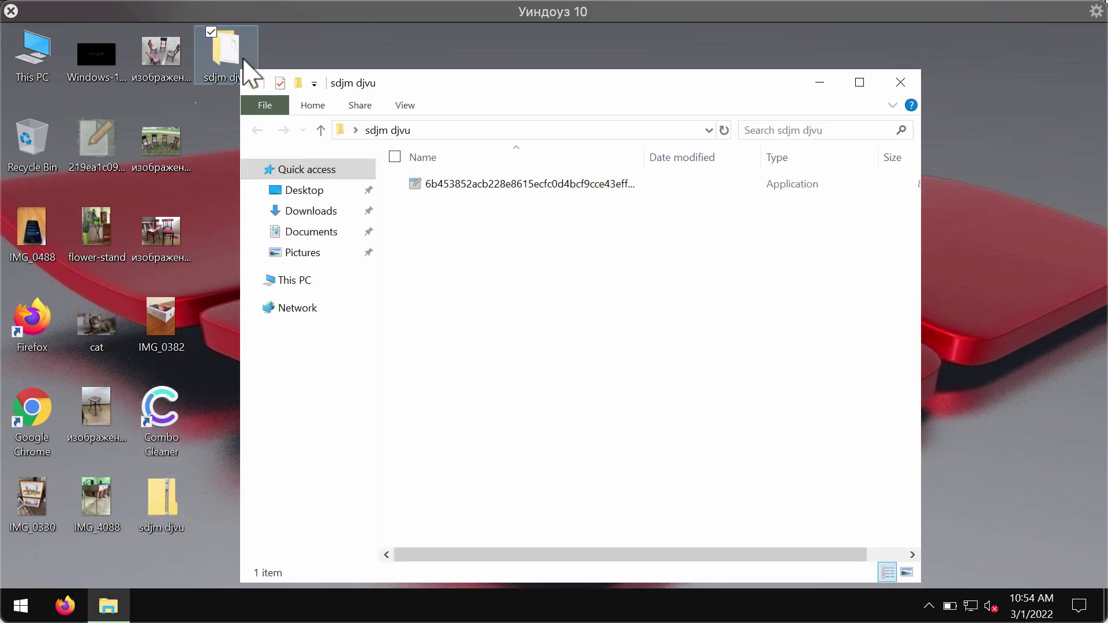
left_click(607, 185)
double_click(607, 184)
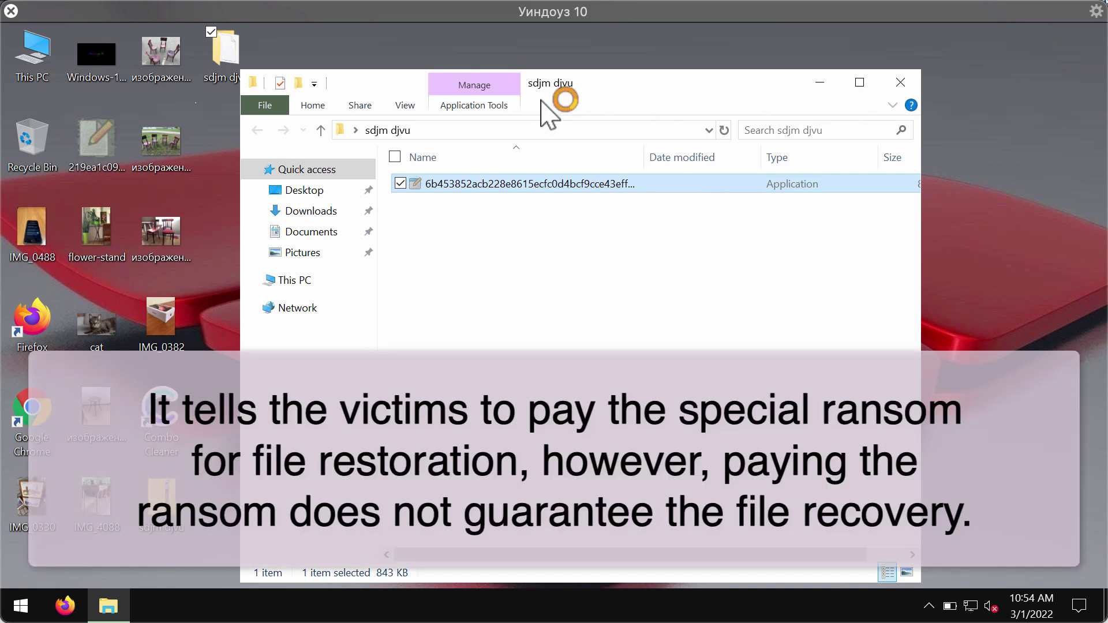
left_click(904, 88)
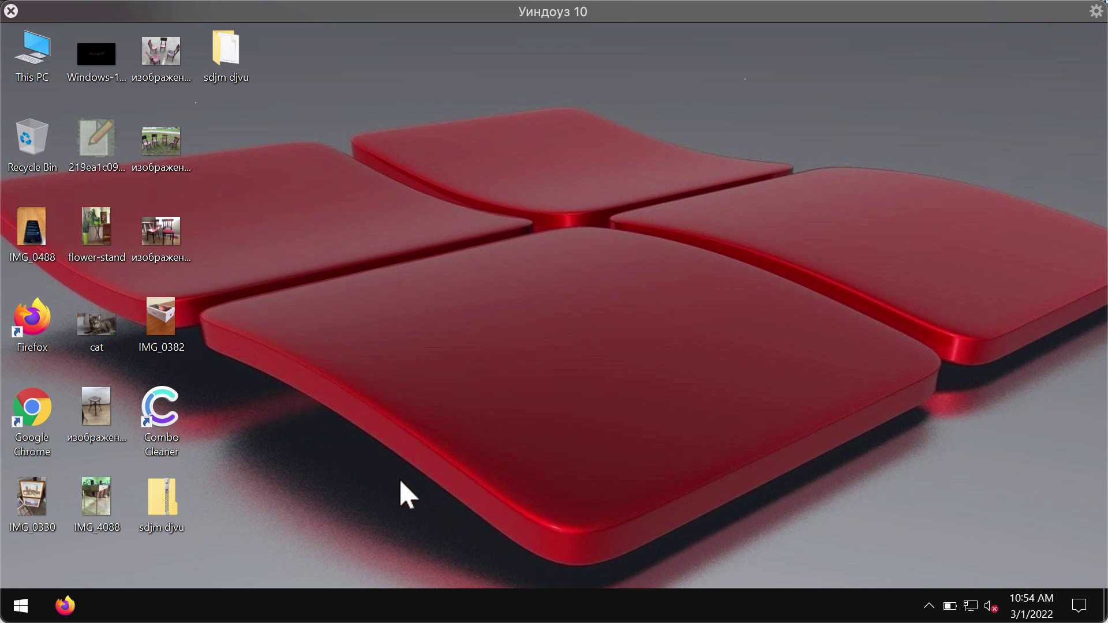
Step: Sign out of the current Windows session and sign back in to the same account
right_click(21, 605)
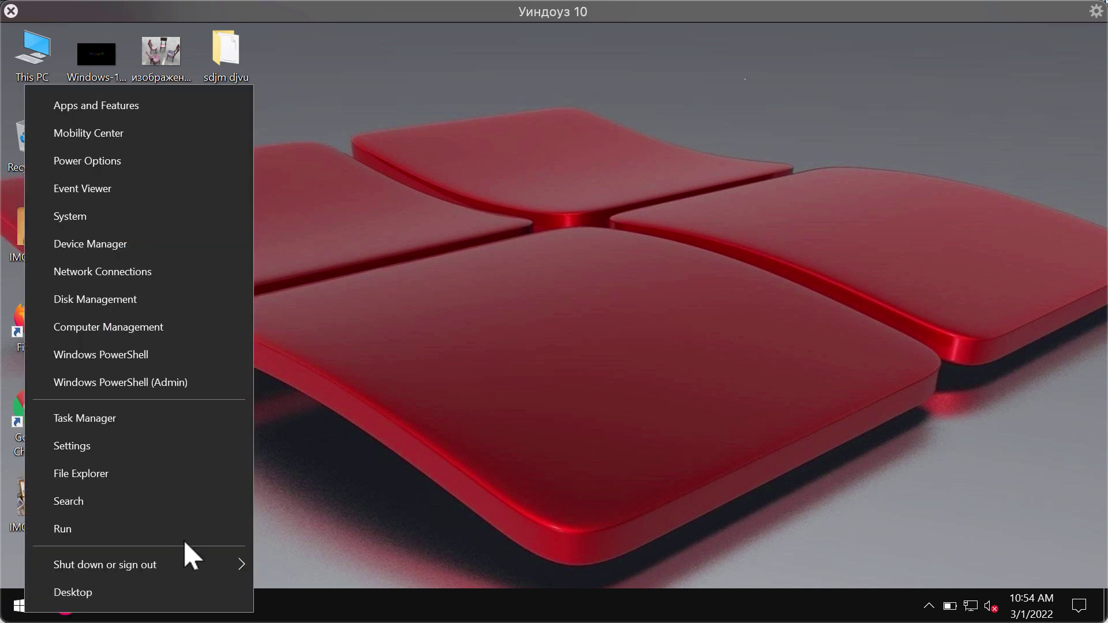
mouse_move(254, 557)
left_click(308, 476)
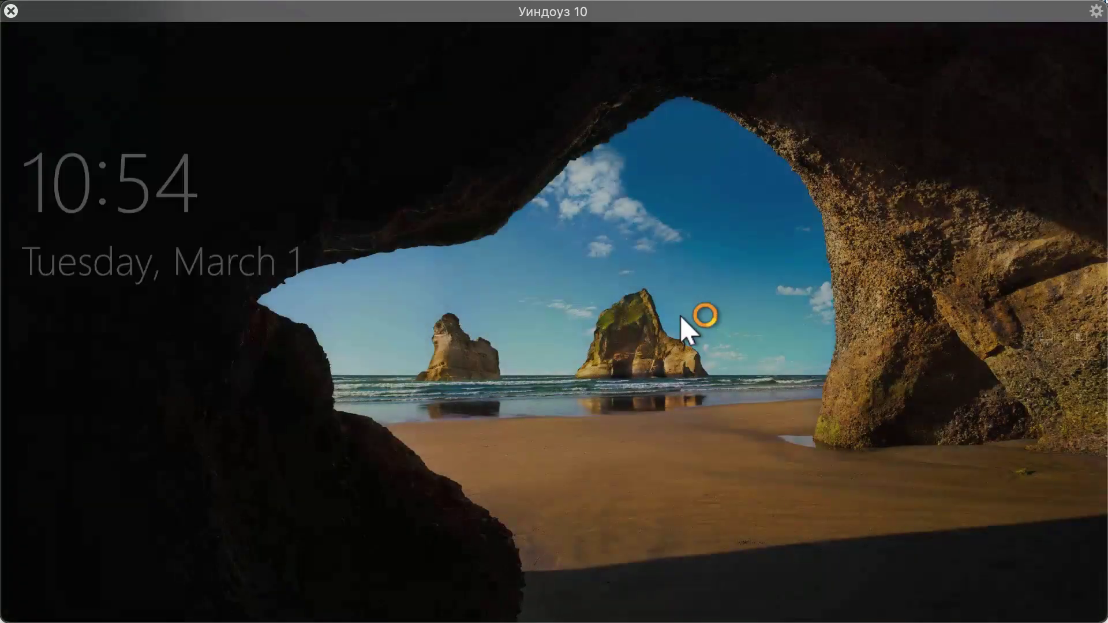
left_click(682, 326)
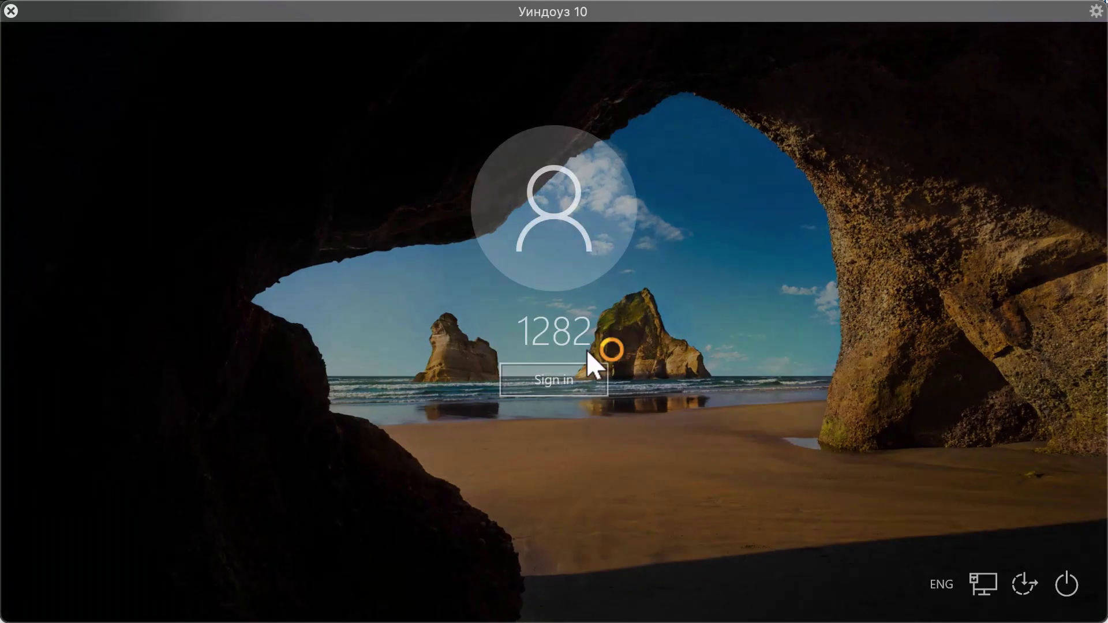
left_click(583, 381)
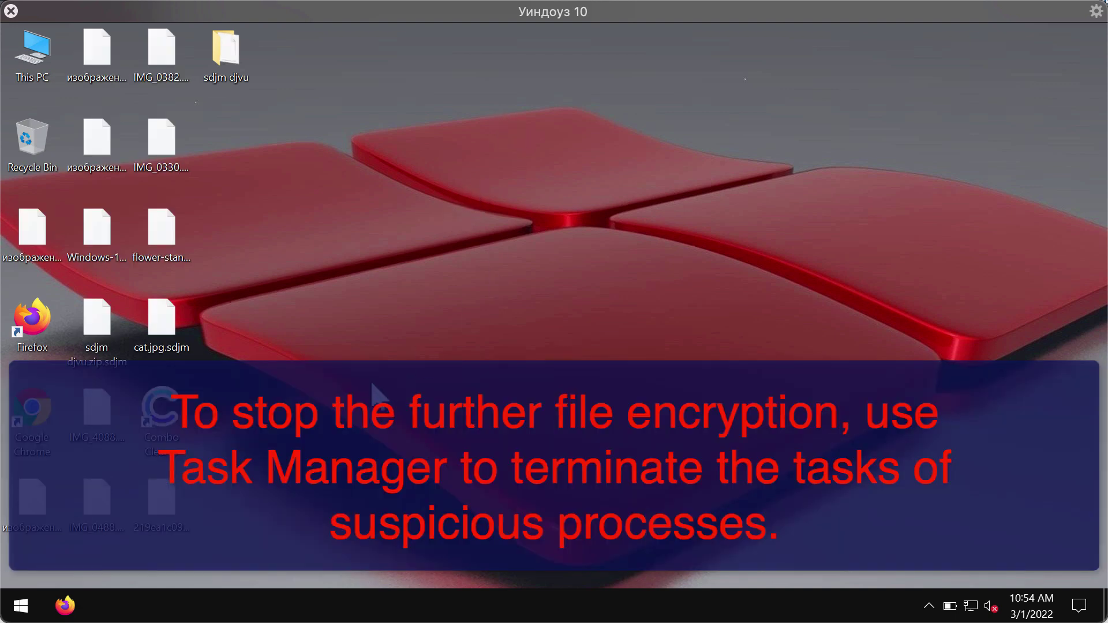
Step: Try to open the desktop files IMG_0330.jpg.sdjm and Windows-11-Wallpaper.png.sdjm, dismissing the dialog each time
left_click(168, 223)
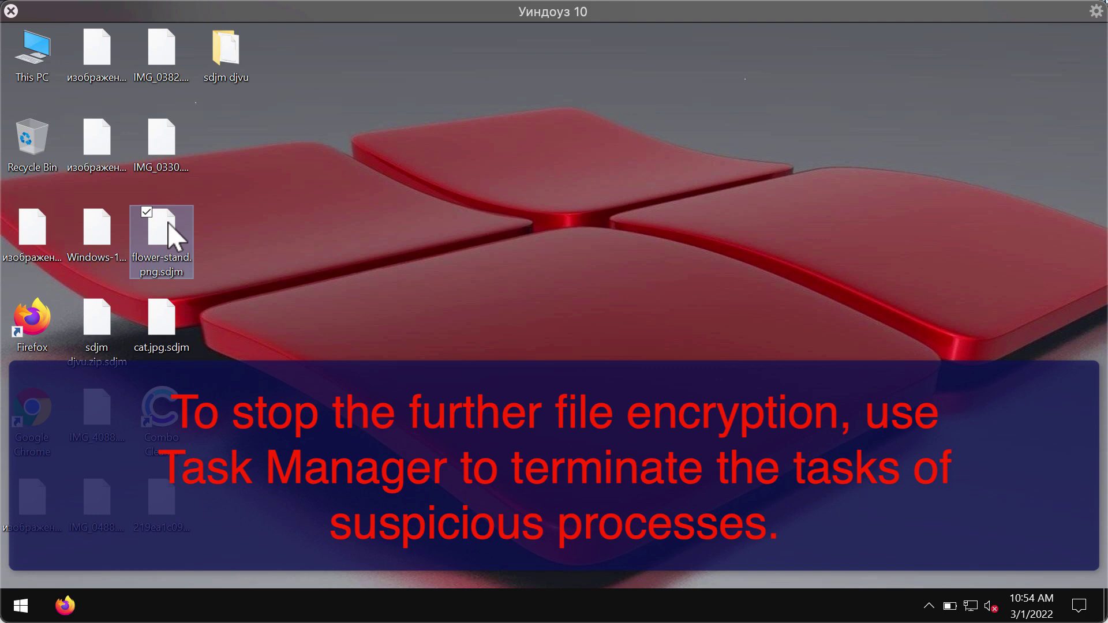
left_click(164, 151)
double_click(153, 124)
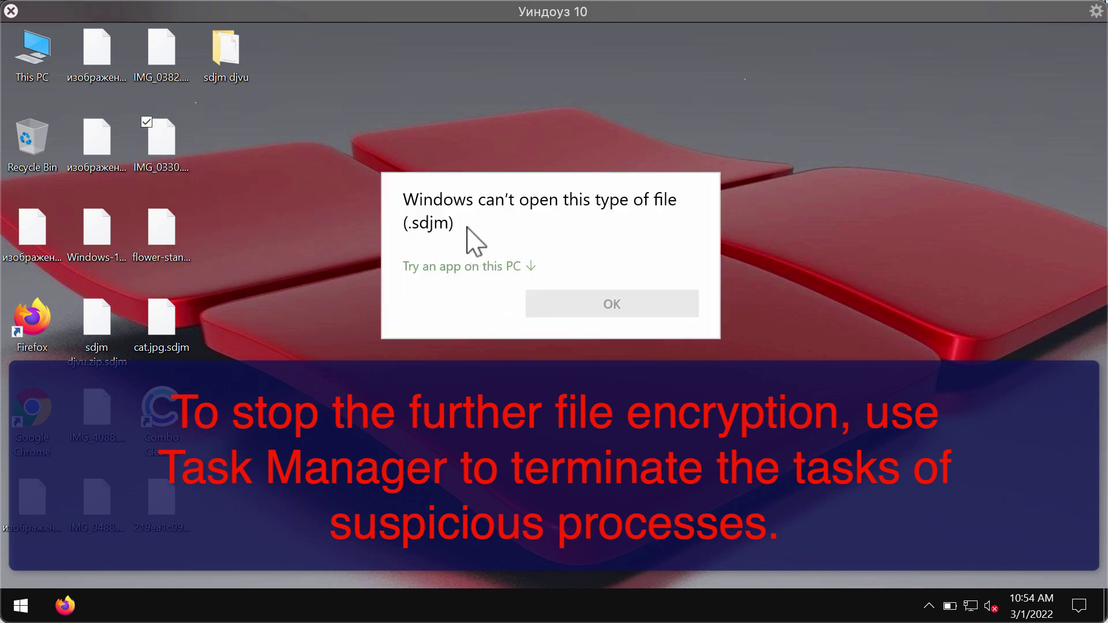
key("Escape")
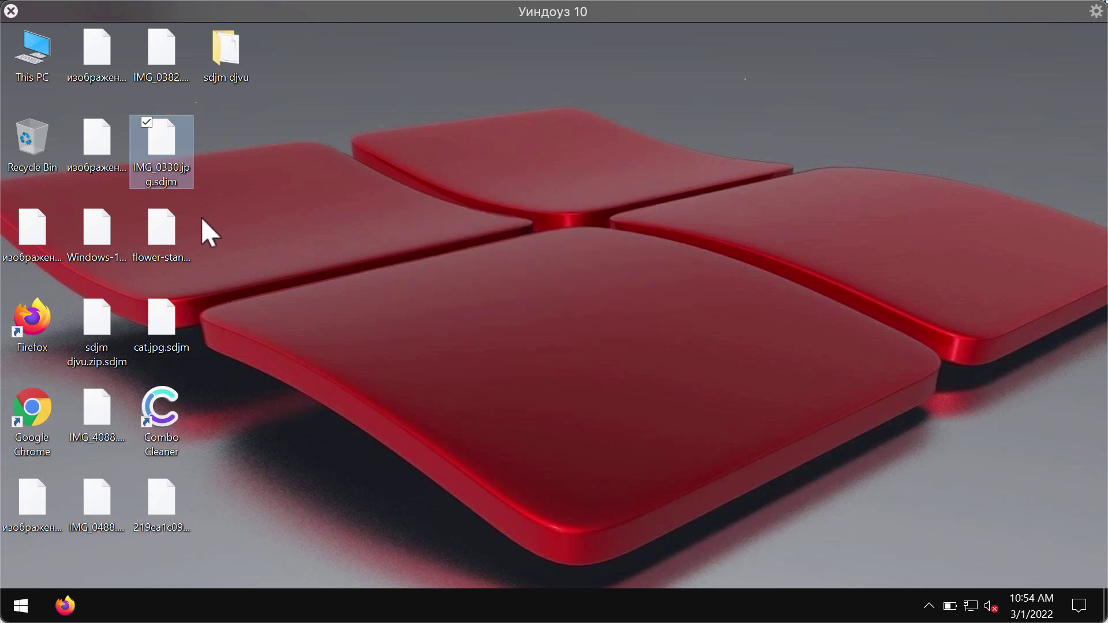
double_click(92, 240)
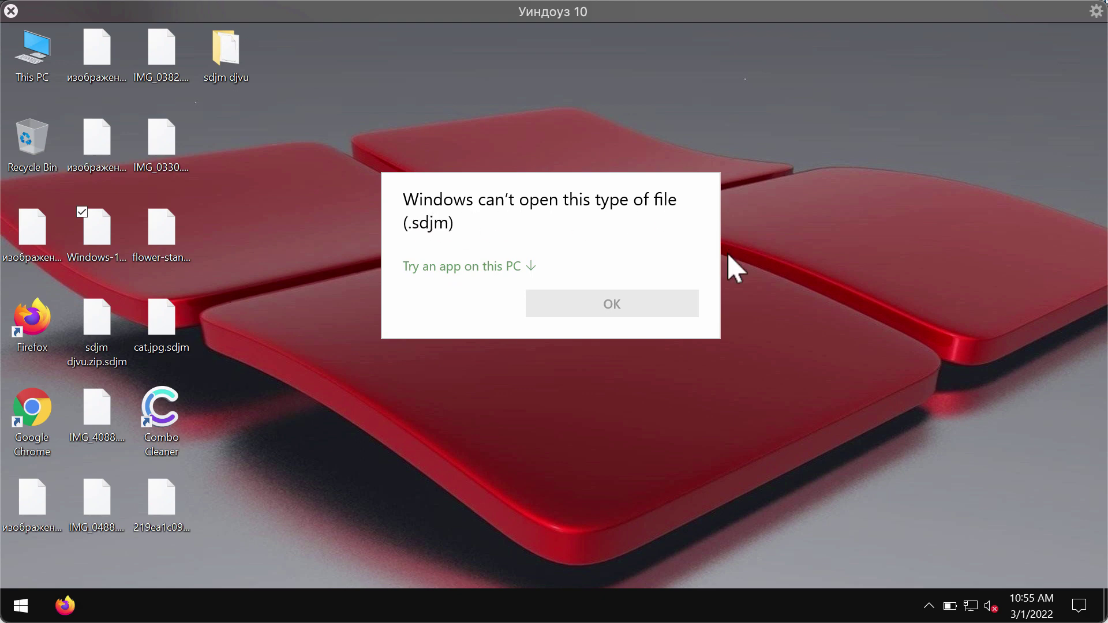
key("Escape")
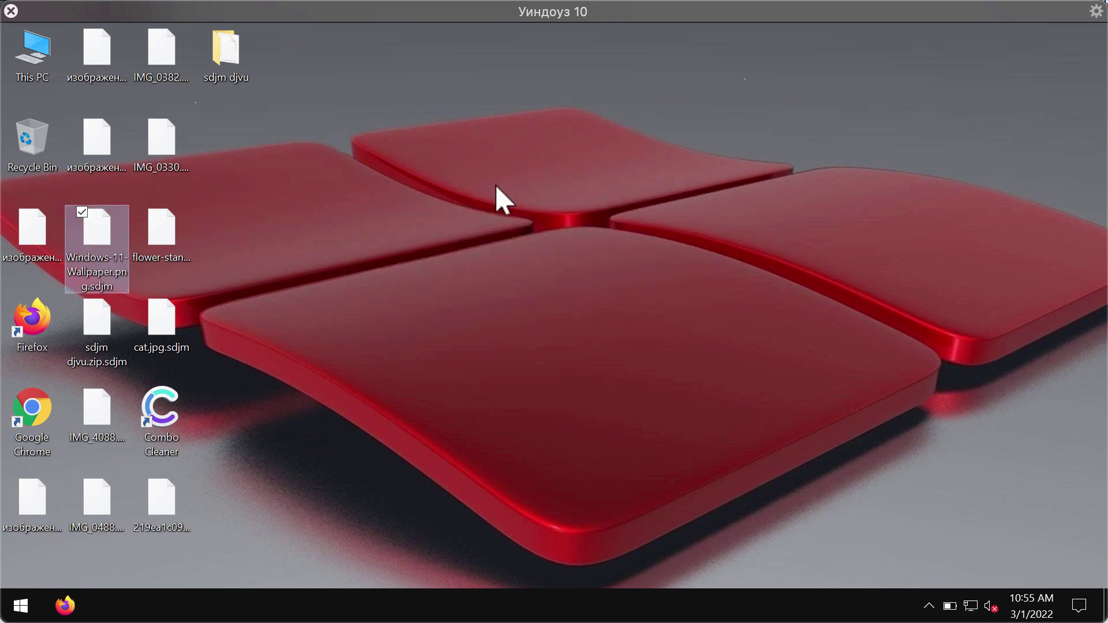
left_click(495, 185)
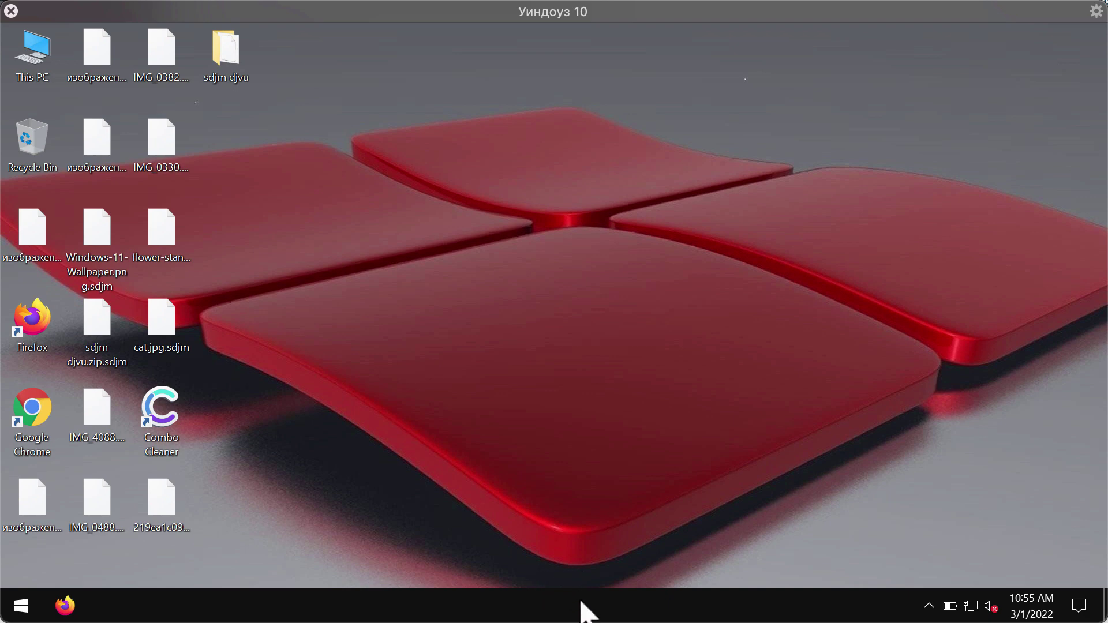
Step: End the background process whose name starts with 6b453852acb228e8615 in Task Manager, widening the name column to identify it, and close Task Manager
right_click(617, 605)
left_click(657, 519)
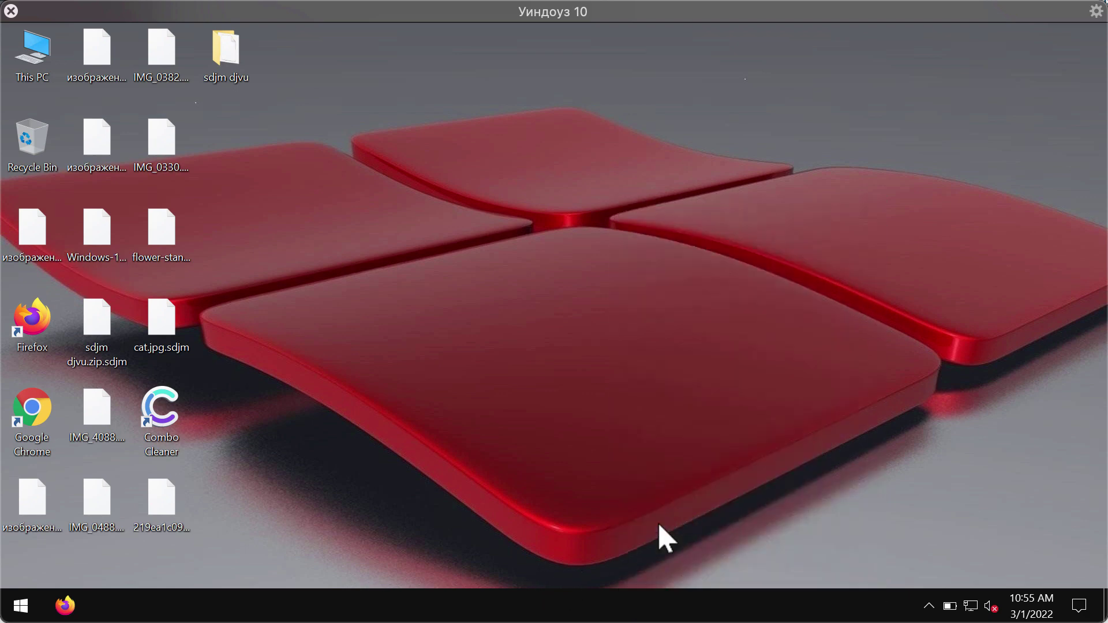
left_click_drag(363, 91, 419, 63)
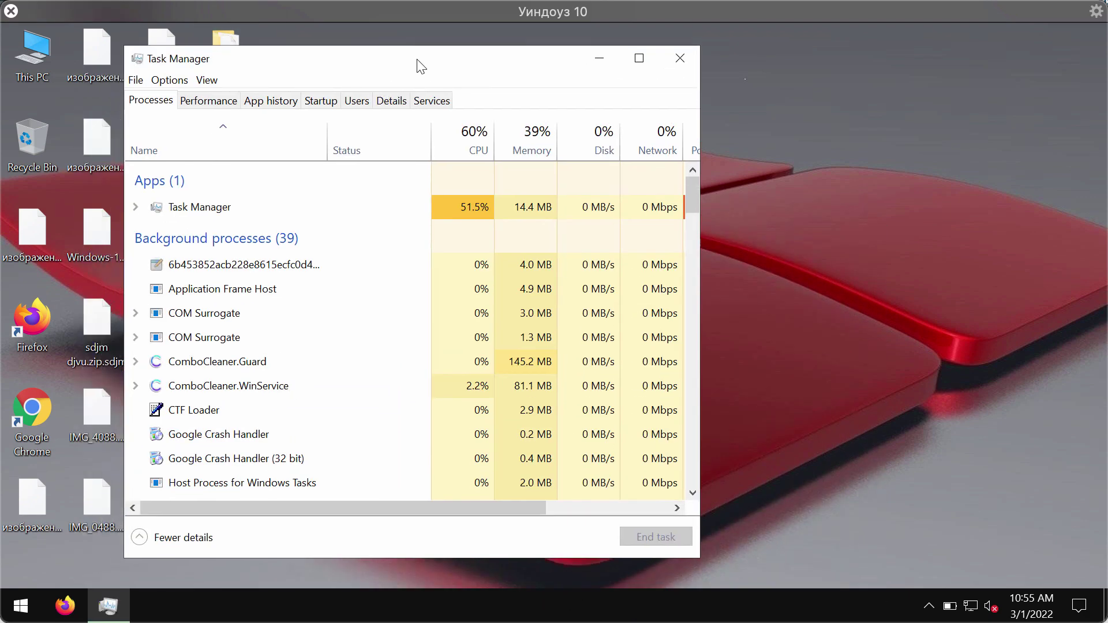
left_click(255, 262)
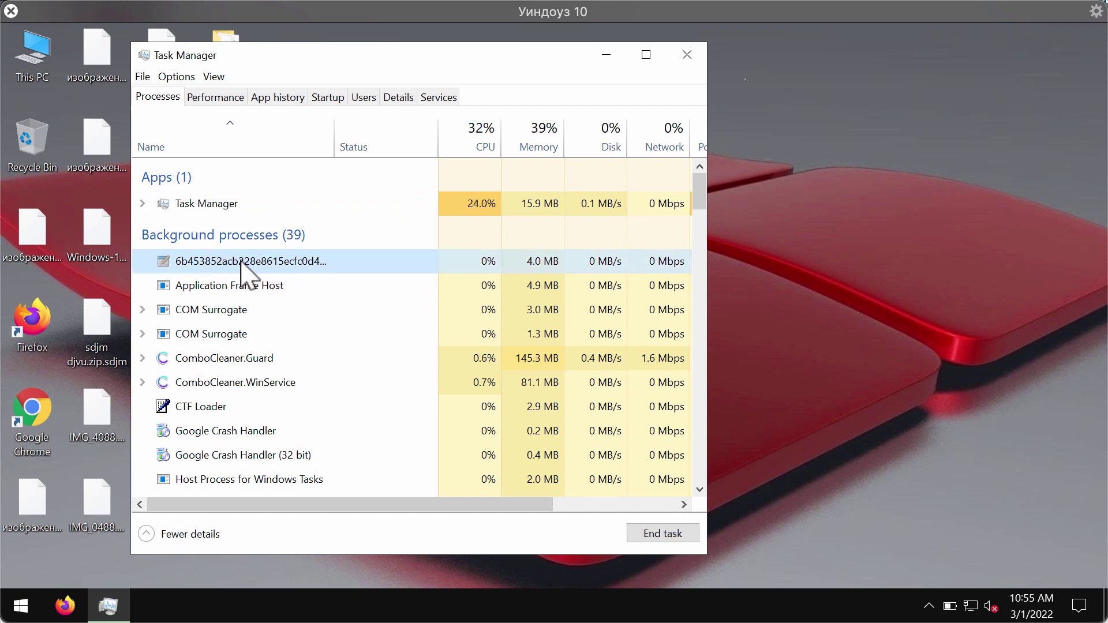
left_click_drag(330, 148, 500, 169)
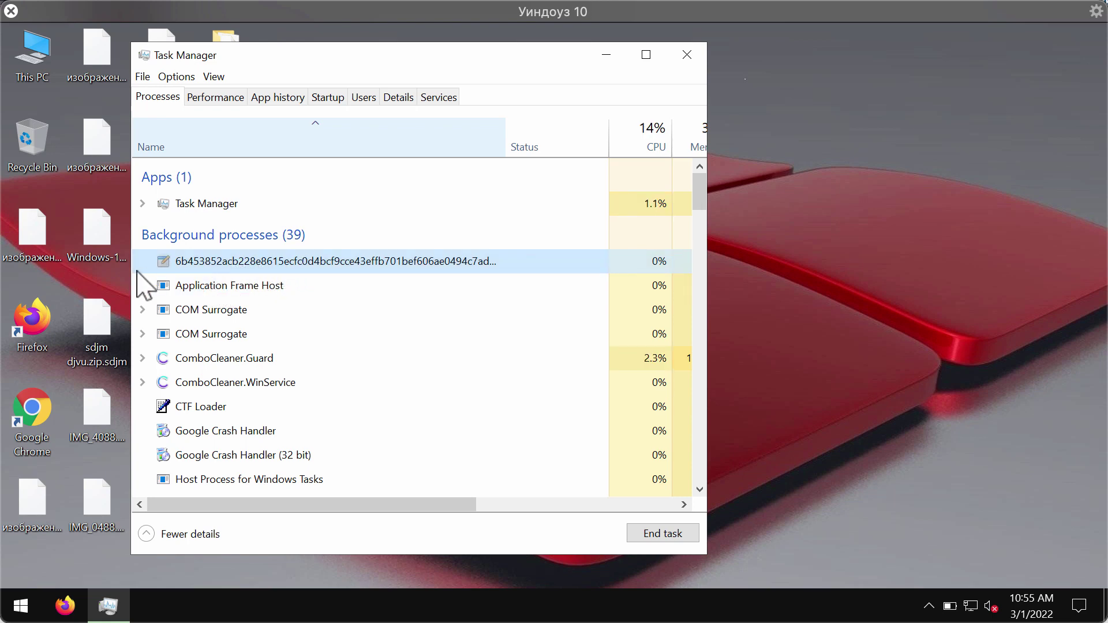
right_click(302, 262)
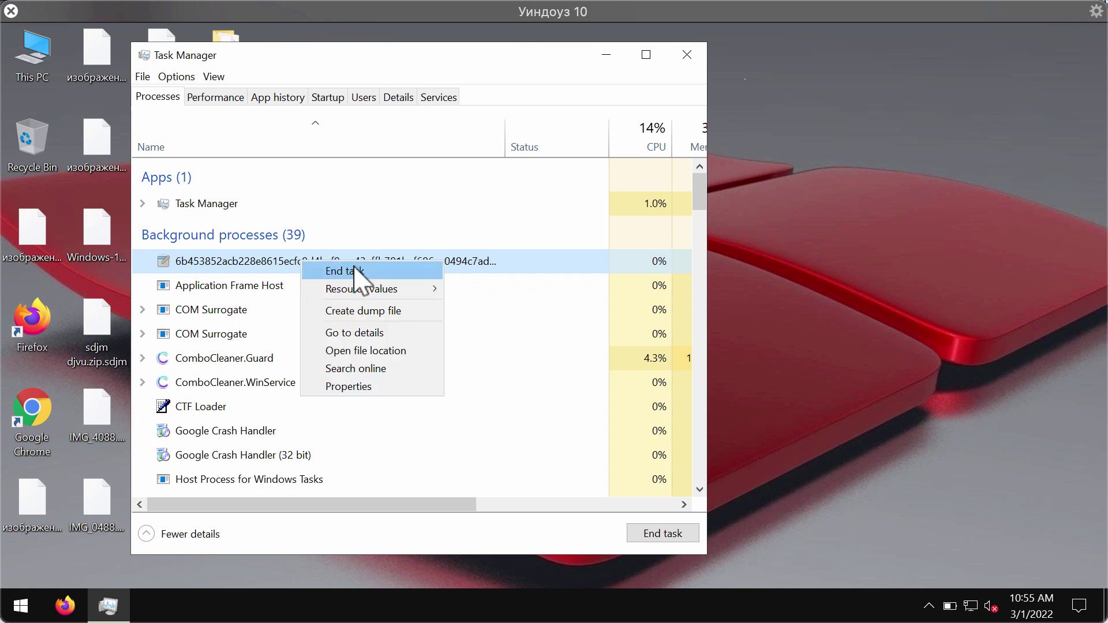
left_click(363, 270)
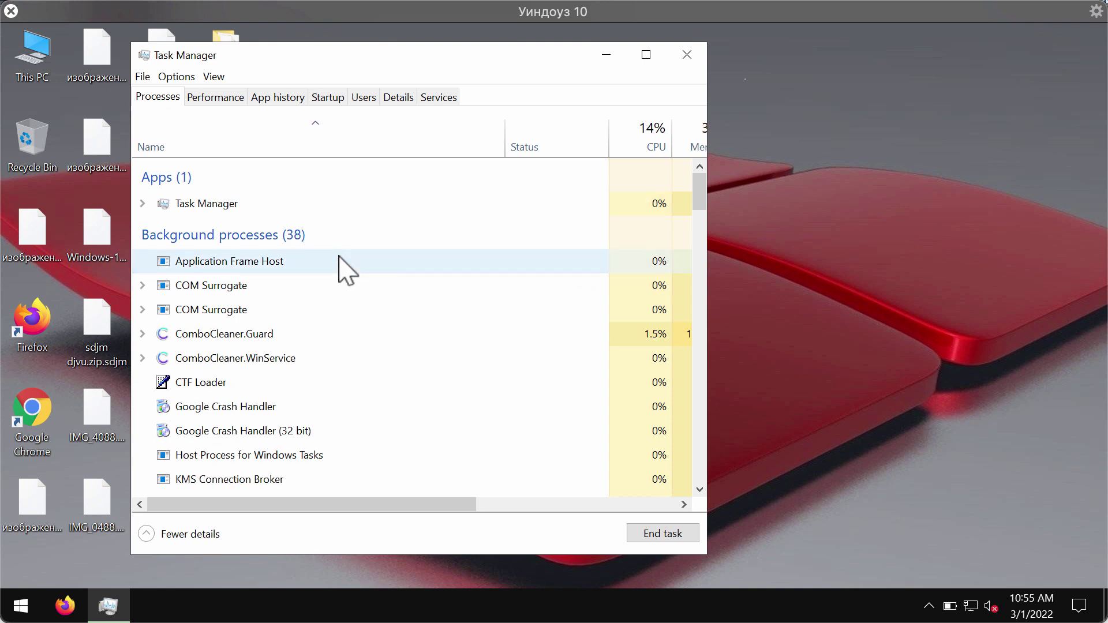
left_click(688, 55)
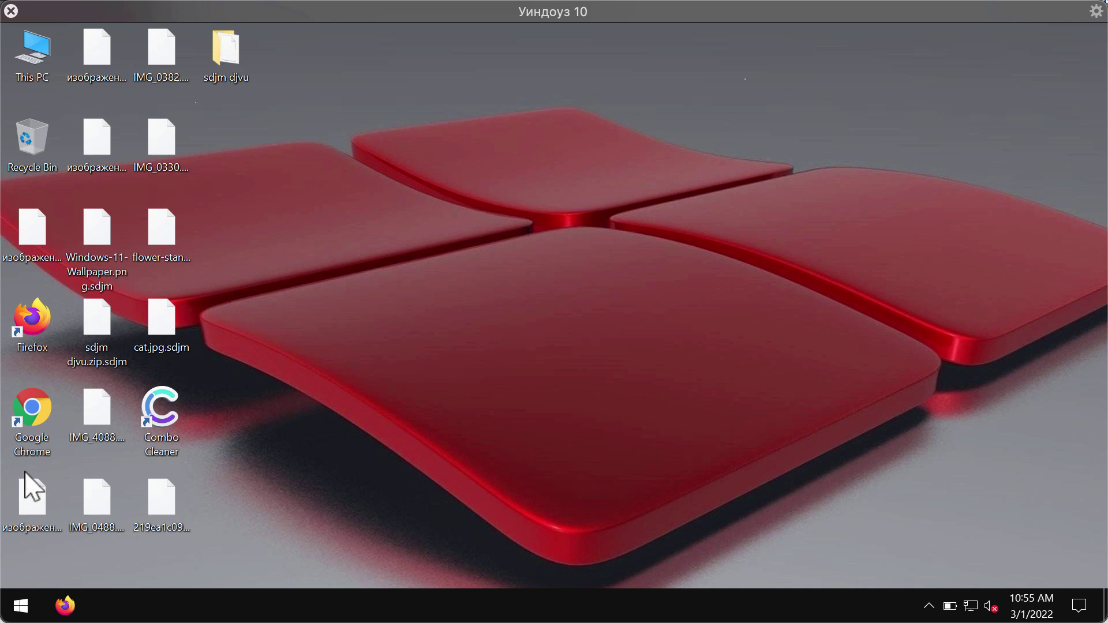
Step: Download the Combo Cleaner installer for Windows from combocleaner.com in Google Chrome and minimize the browser
left_click(23, 428)
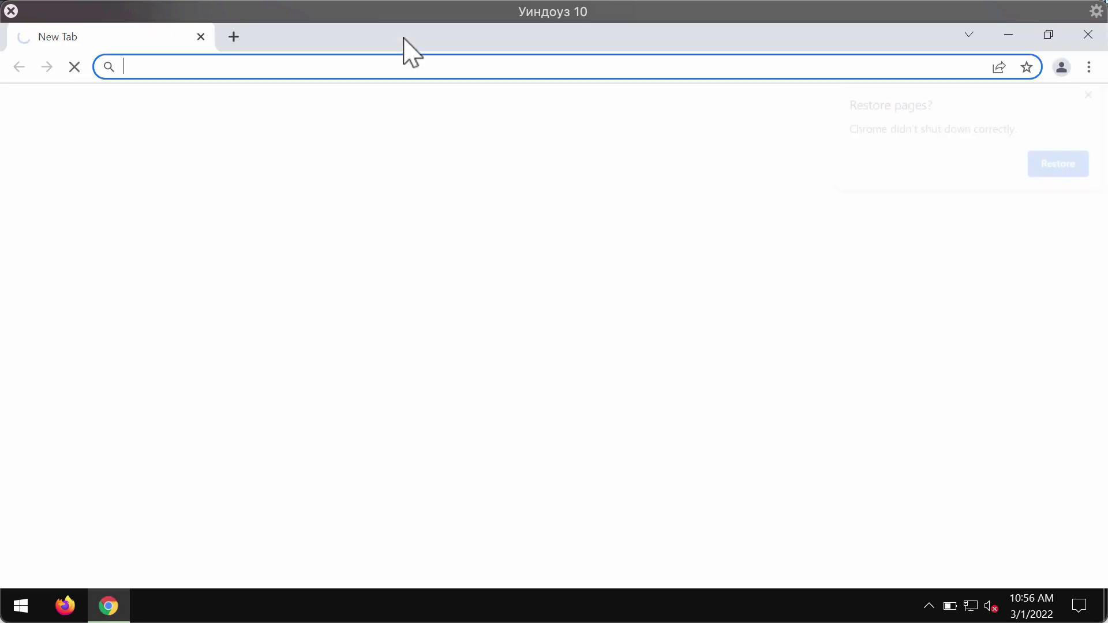
type("c")
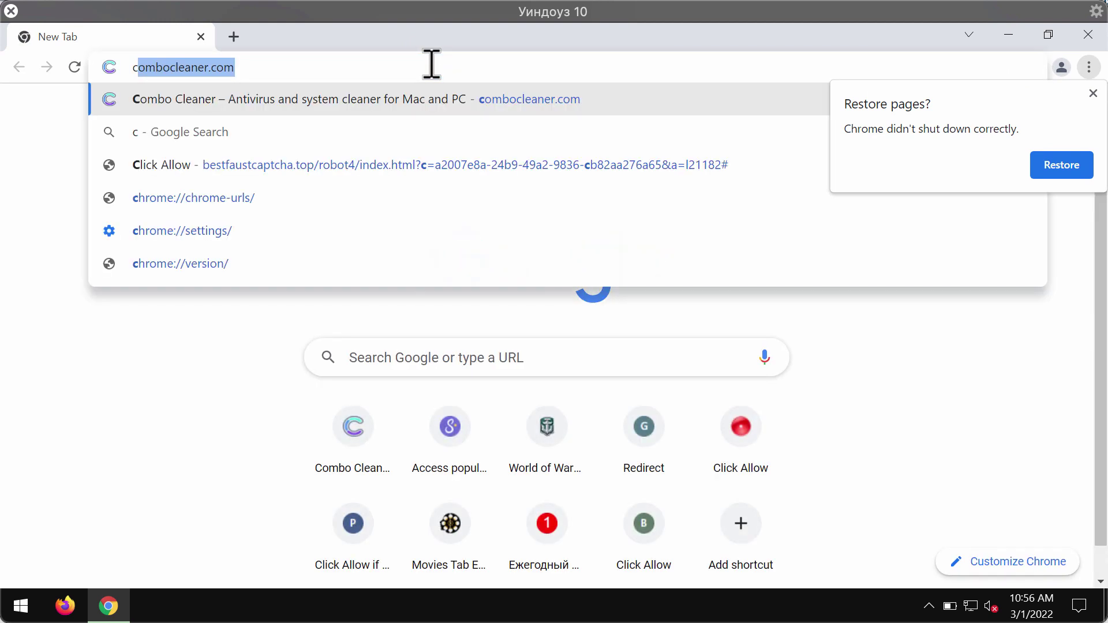
key("Return")
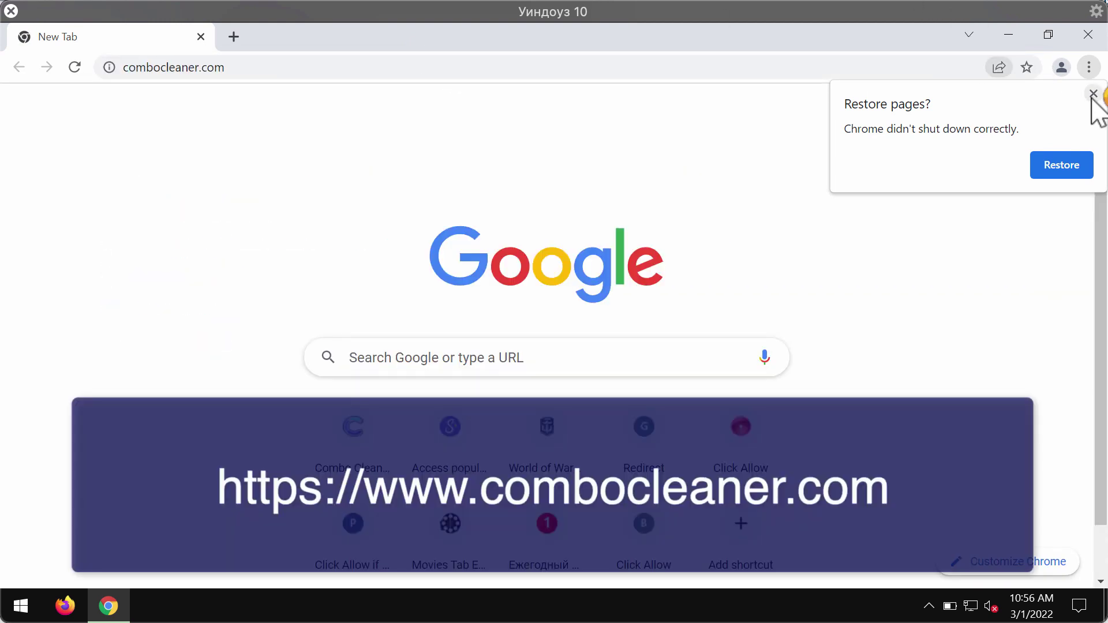
left_click(1093, 96)
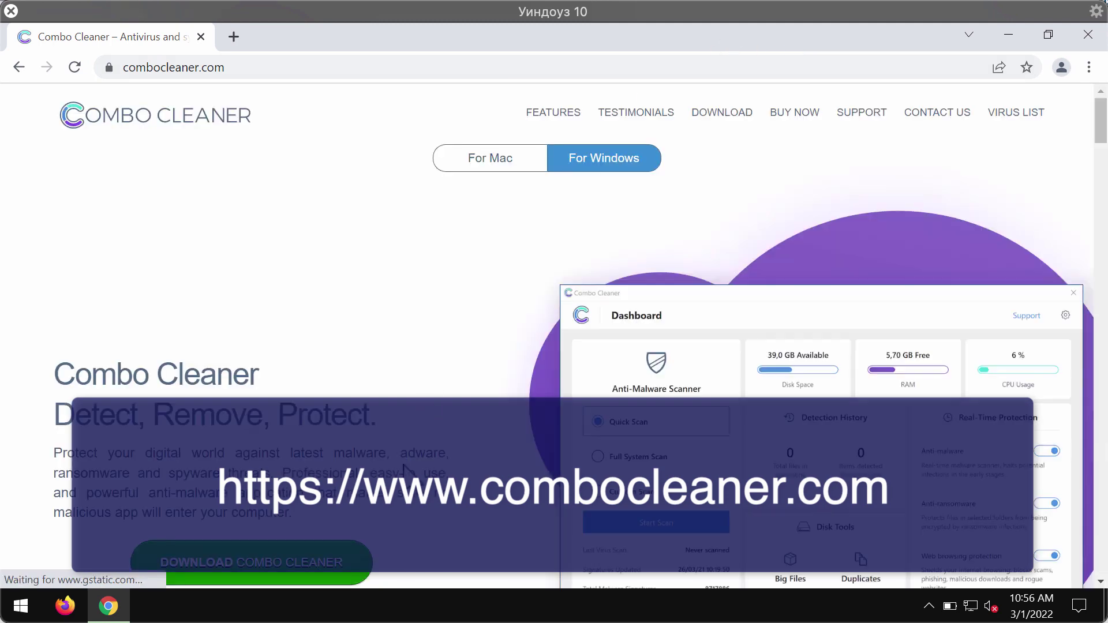
scroll(369, 439, "down", 4)
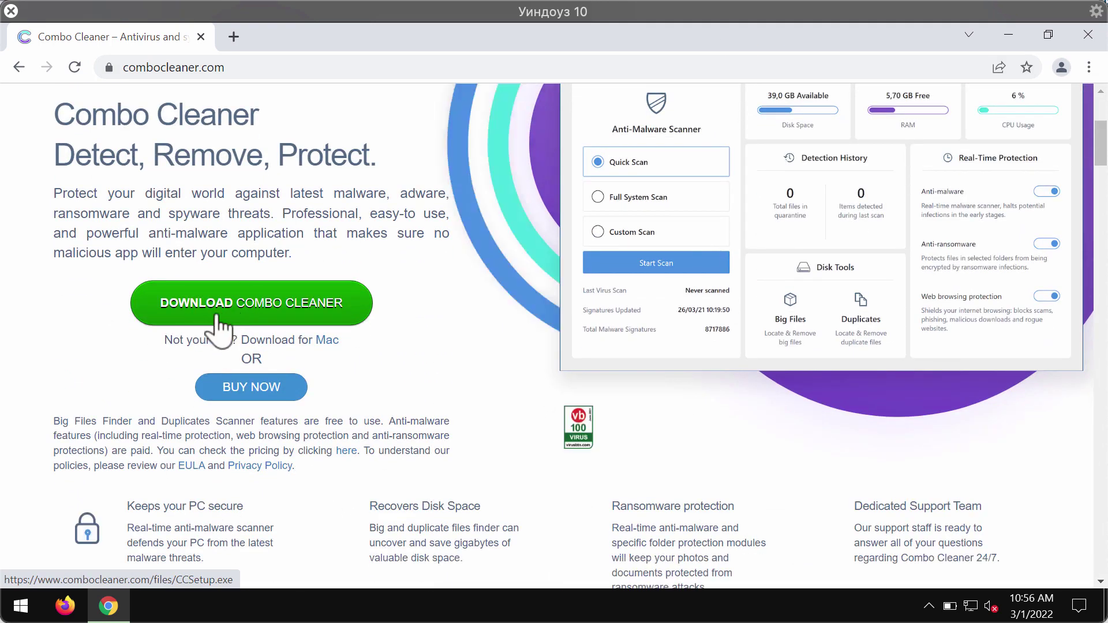
left_click(319, 326)
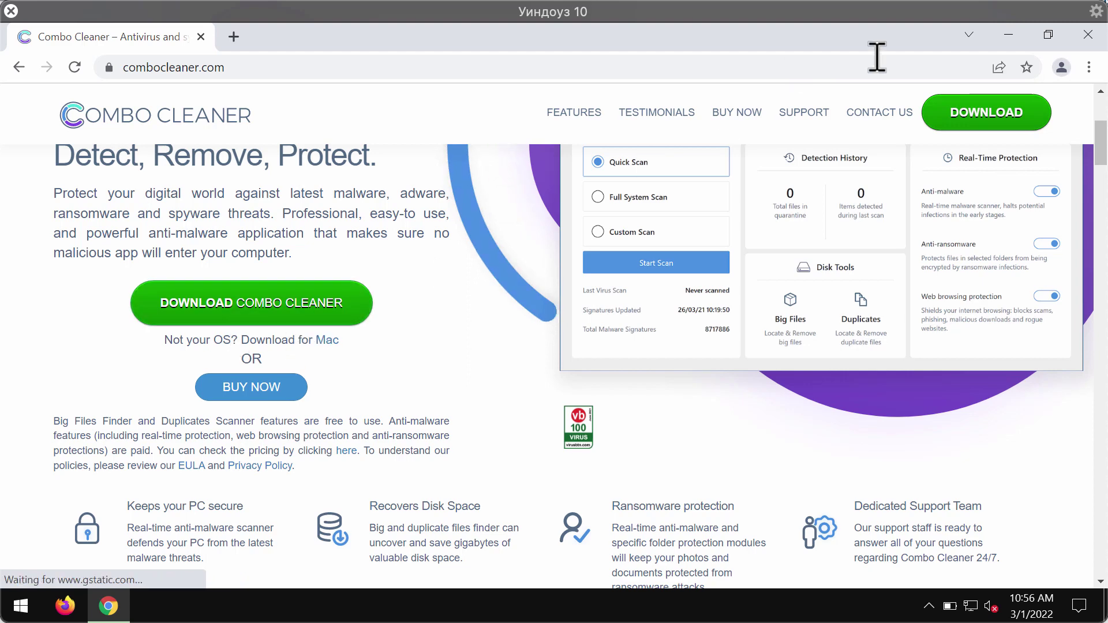
left_click(1008, 35)
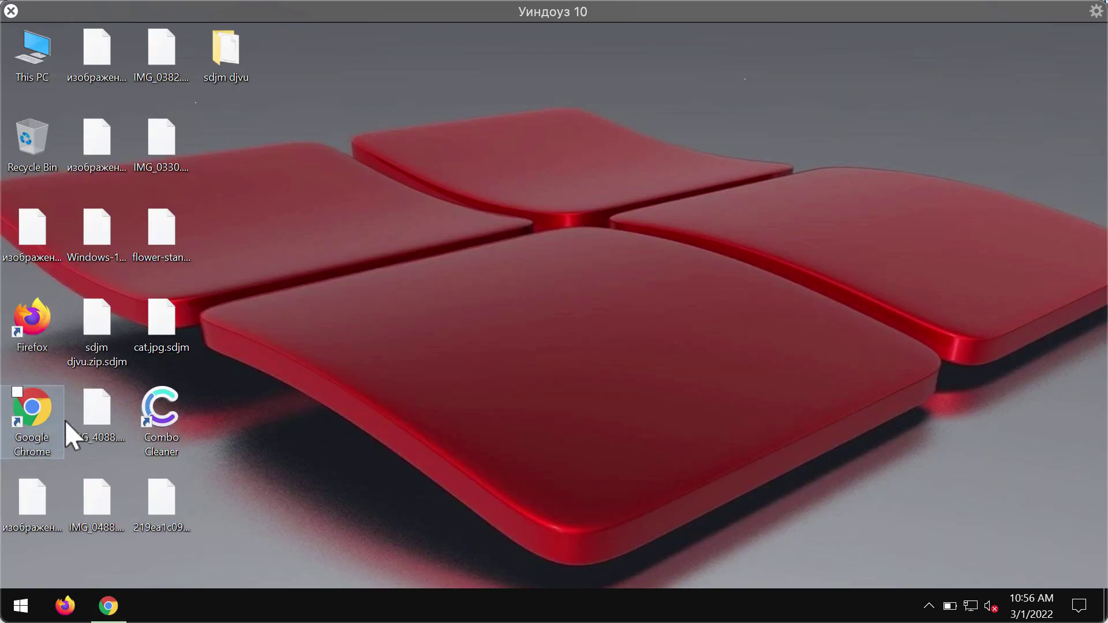
Step: Launch Combo Cleaner, review the Anti-Ransomware protection settings and return to the dashboard
left_click(154, 415)
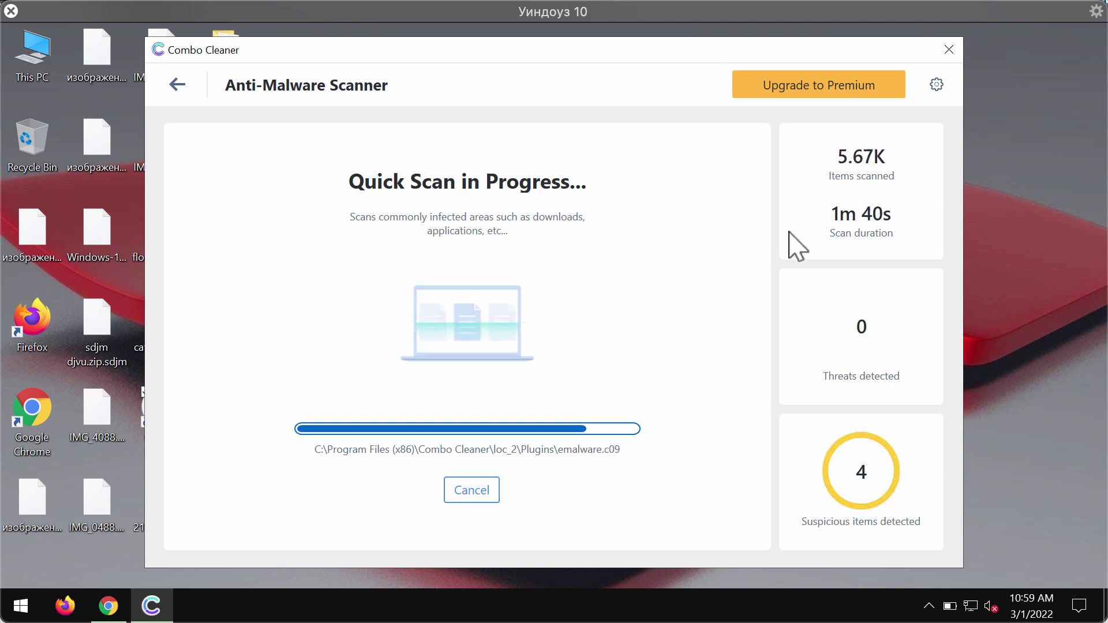
left_click(936, 85)
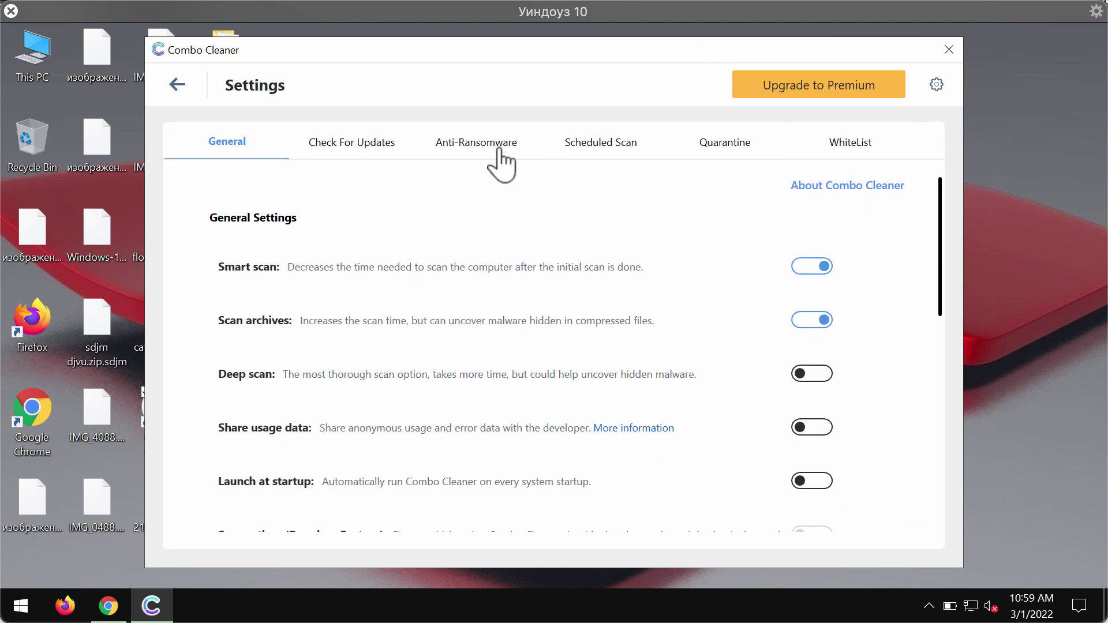
left_click(468, 143)
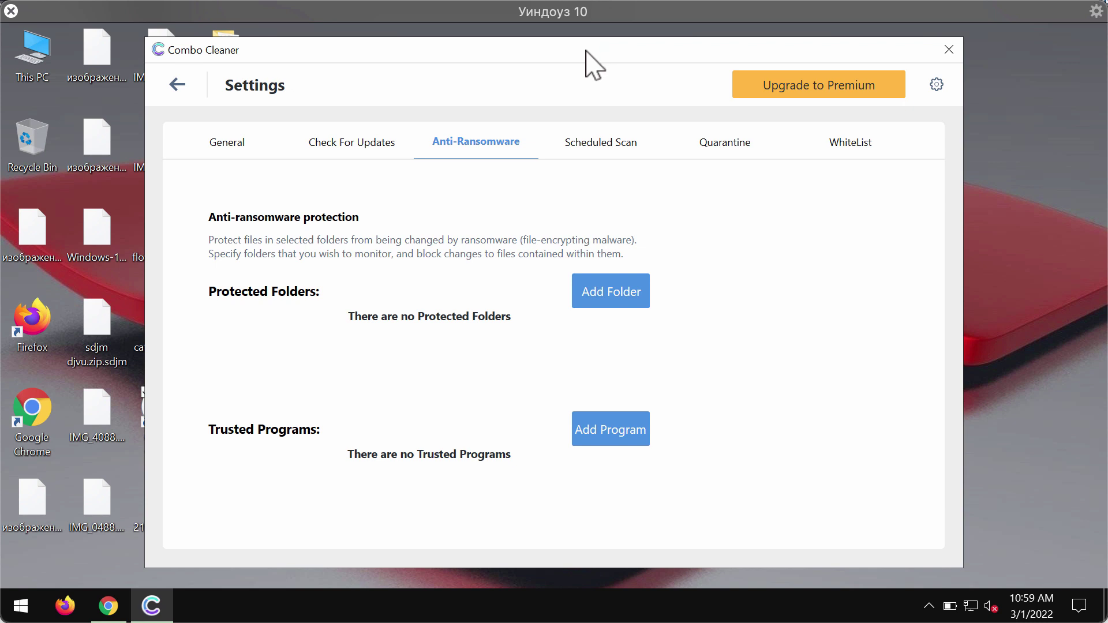
left_click_drag(586, 50, 581, 56)
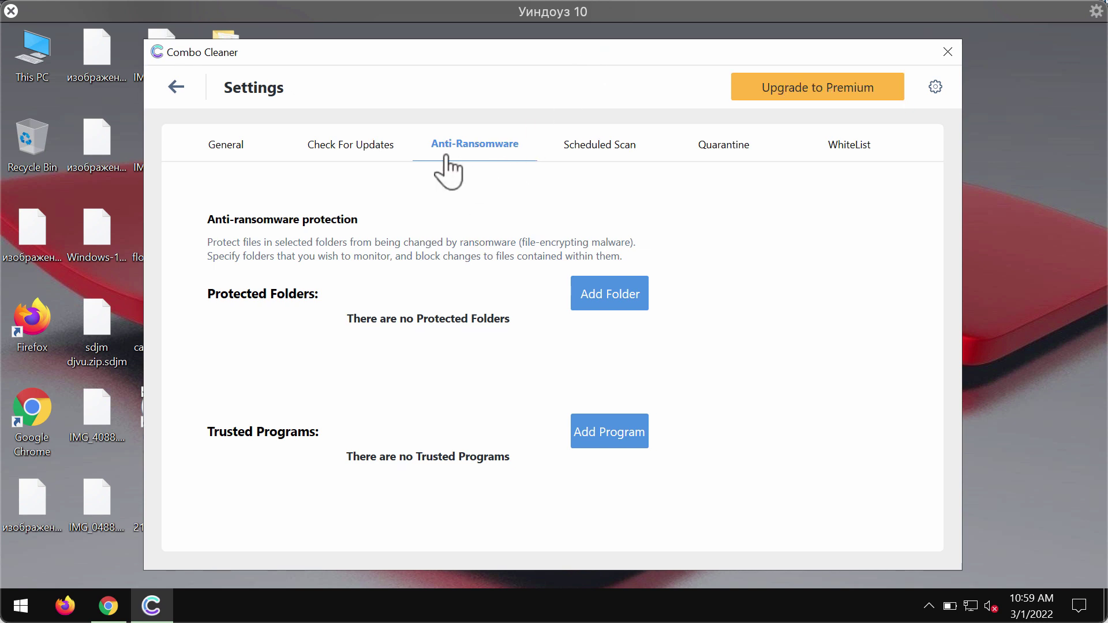
left_click(176, 87)
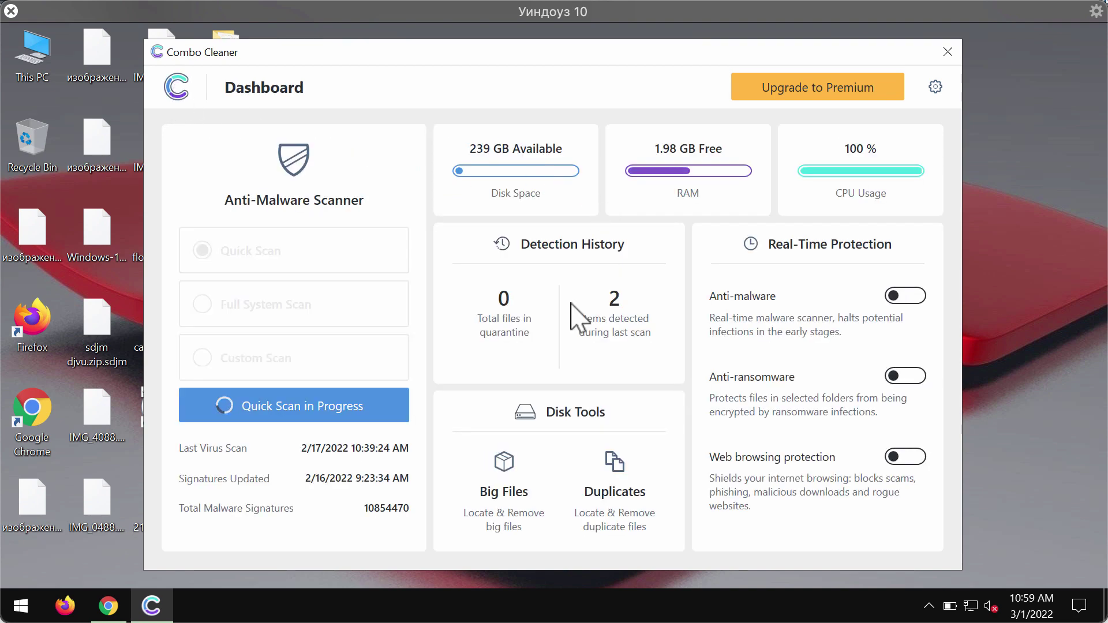
Step: Open the running quick scan from the dashboard, then cancel it and confirm the cancellation
left_click(372, 411)
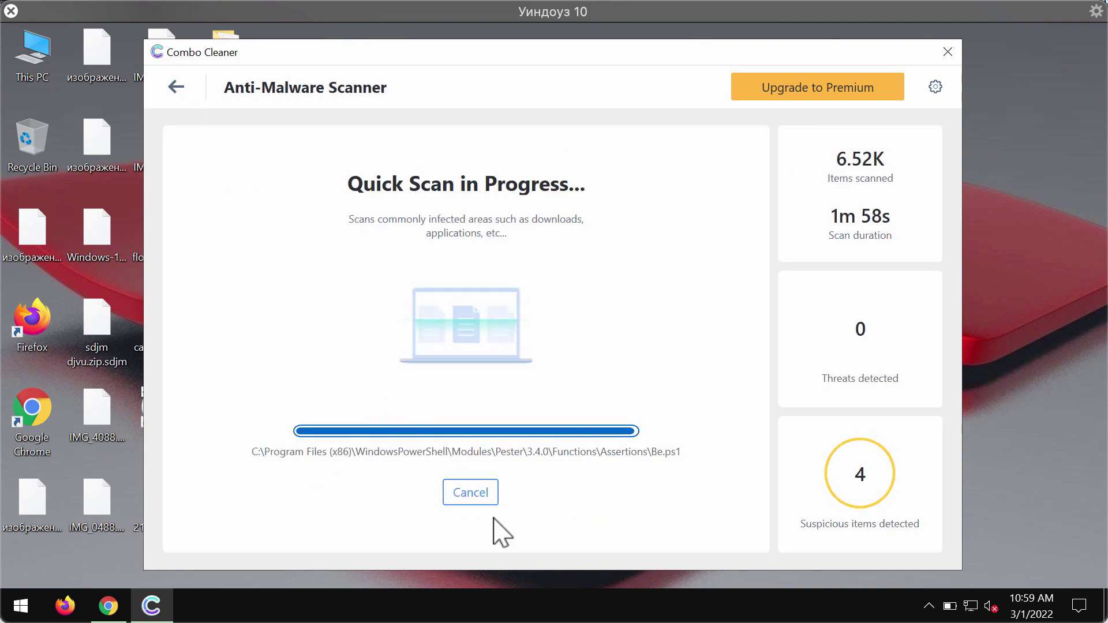
left_click(474, 494)
left_click(528, 400)
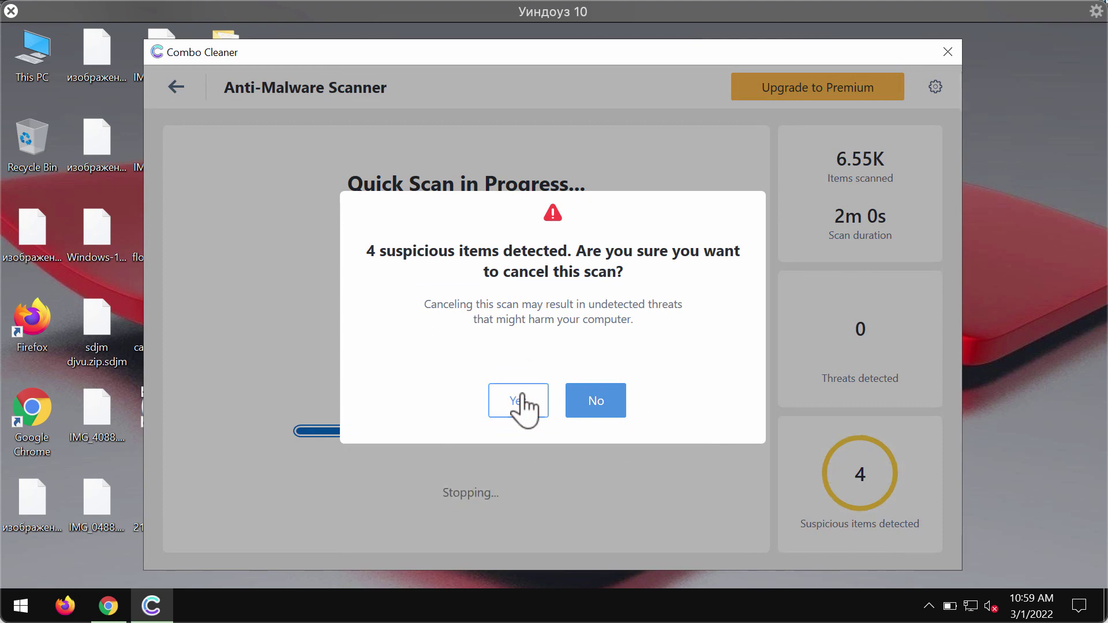